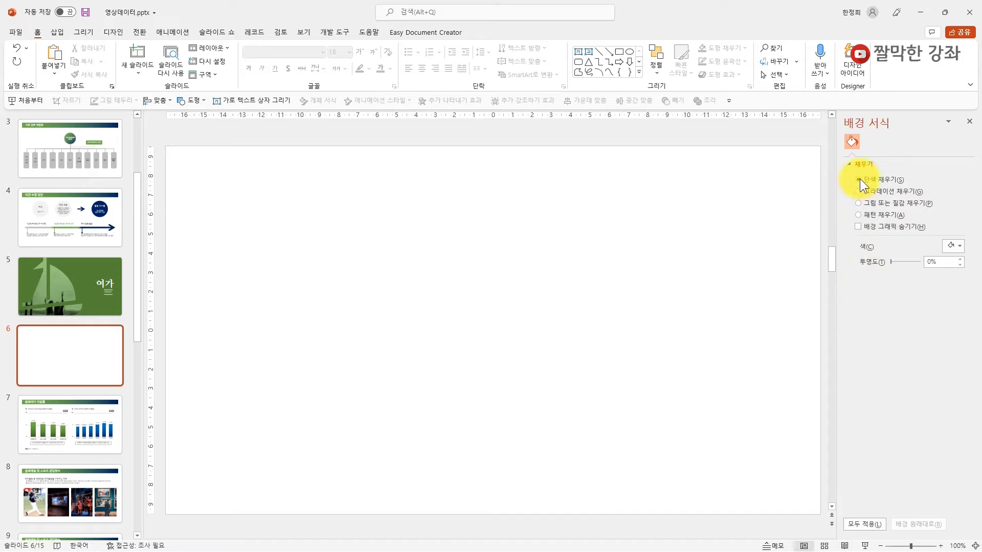
# Set the solid background color of slide 6 to the darker green theme color
pyautogui.click(960, 247)
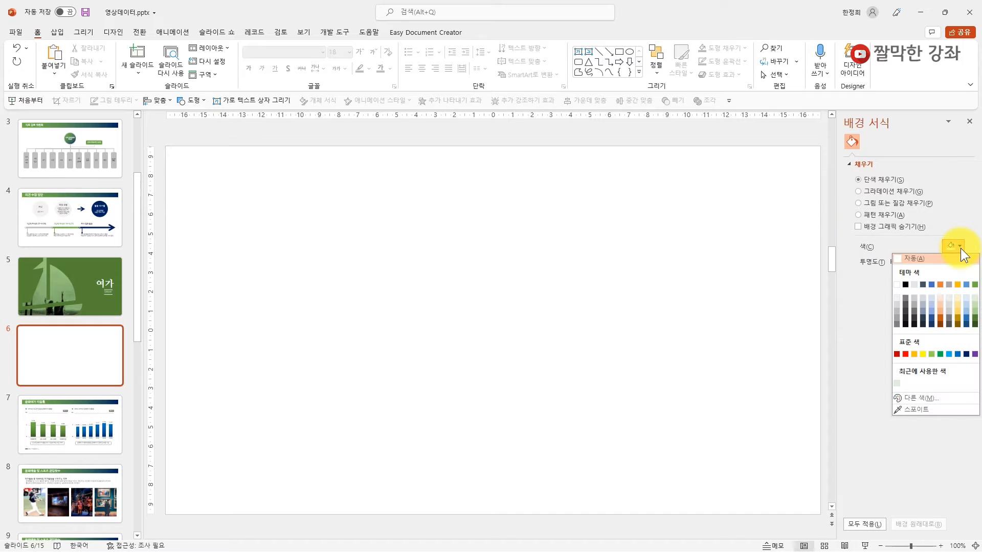
pyautogui.click(974, 320)
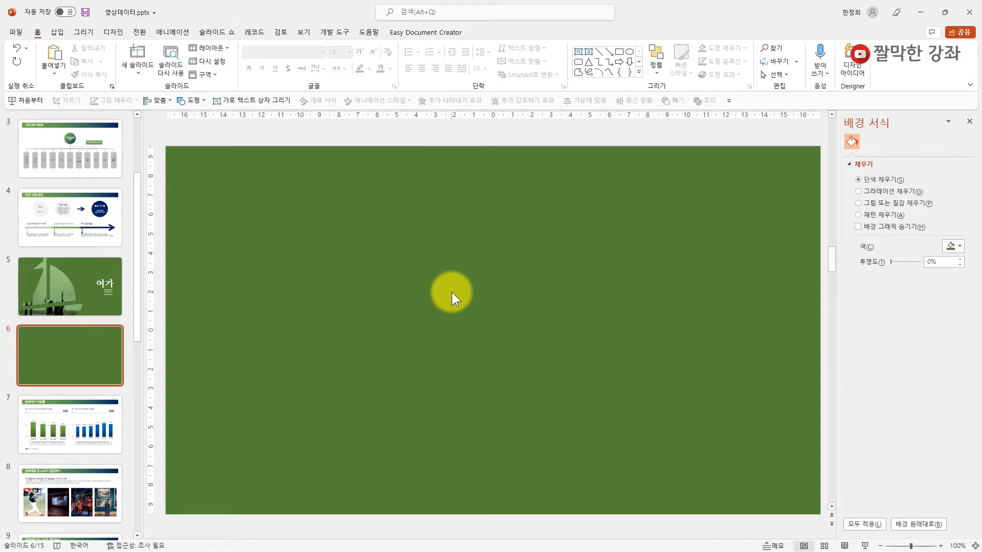
# Search the icon library for "배", insert the solid sailboat icon and enlarge it to about 10 cm on the slide's left half
pyautogui.click(56, 33)
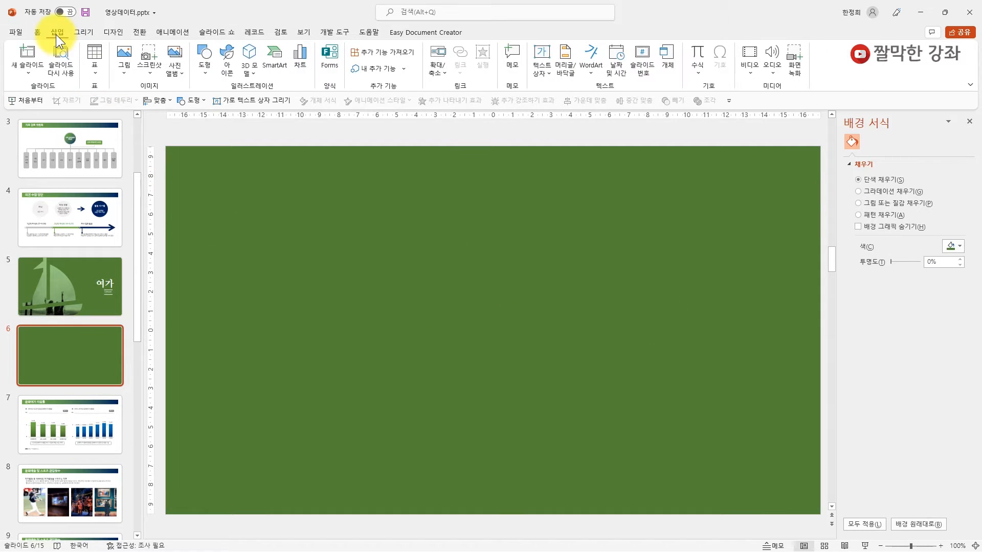
pyautogui.click(228, 71)
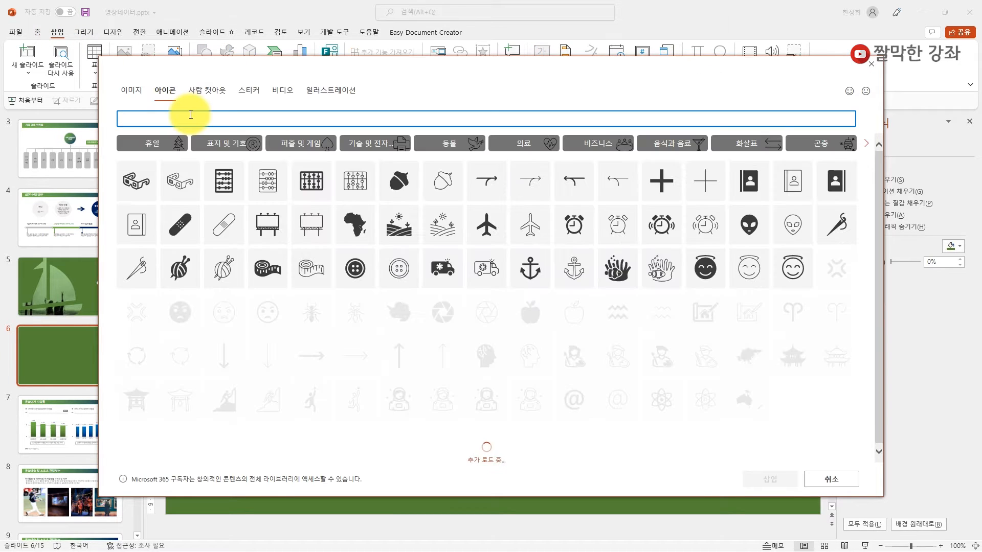
pyautogui.write('배')
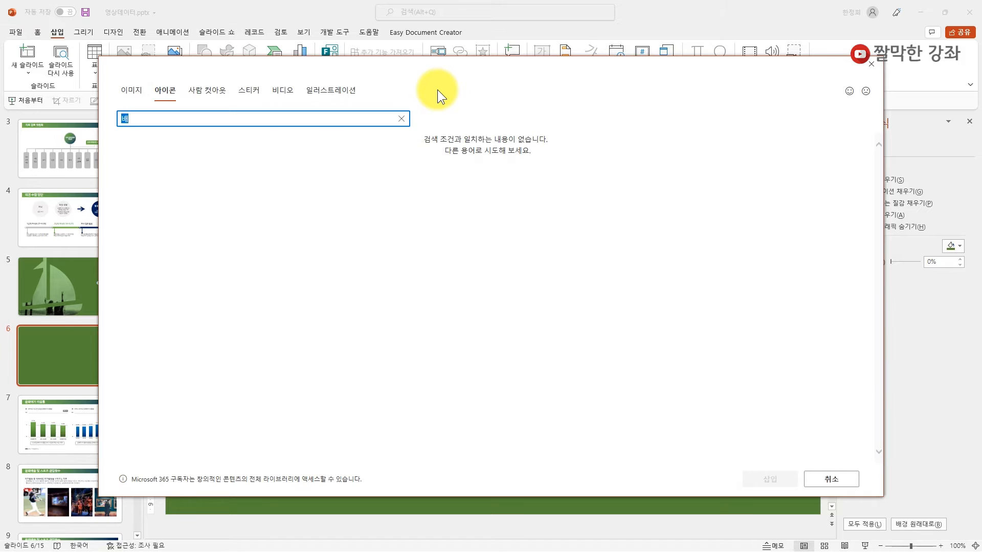
pyautogui.click(451, 180)
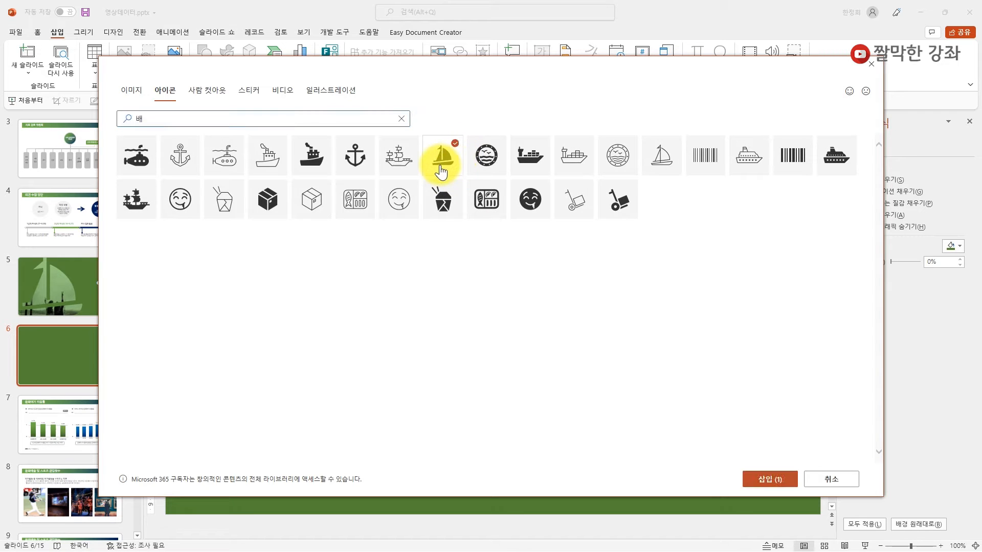
pyautogui.click(767, 478)
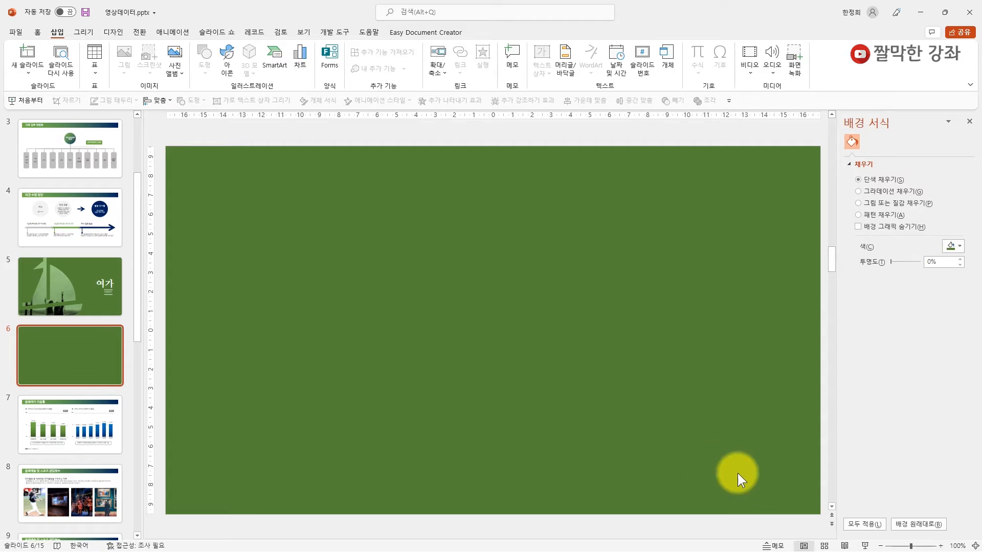
pyautogui.moveTo(502, 337); pyautogui.dragTo(471, 384)
pyautogui.click(408, 330)
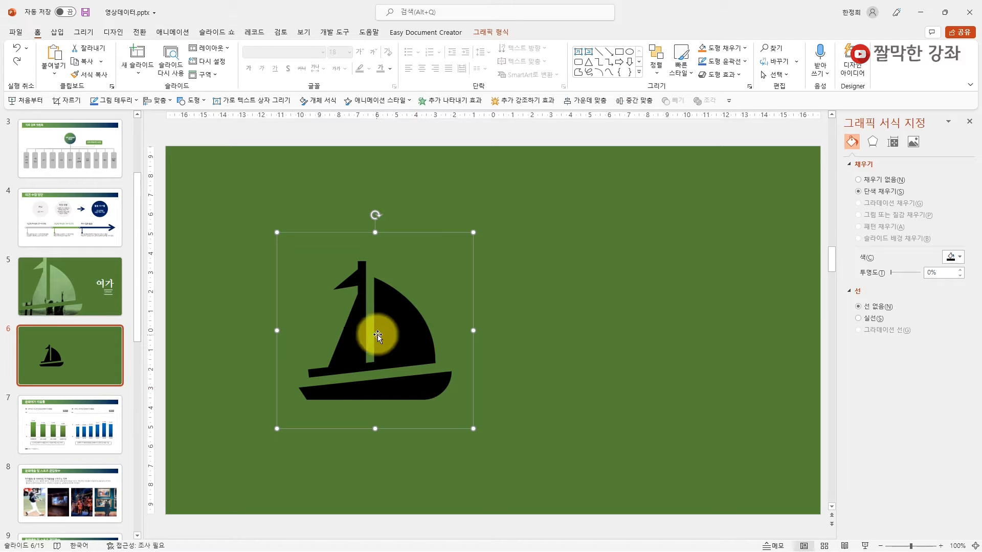
# Convert the sailboat graphic to shapes and group its sail and hull pieces into one object
pyautogui.rightClick(393, 311)
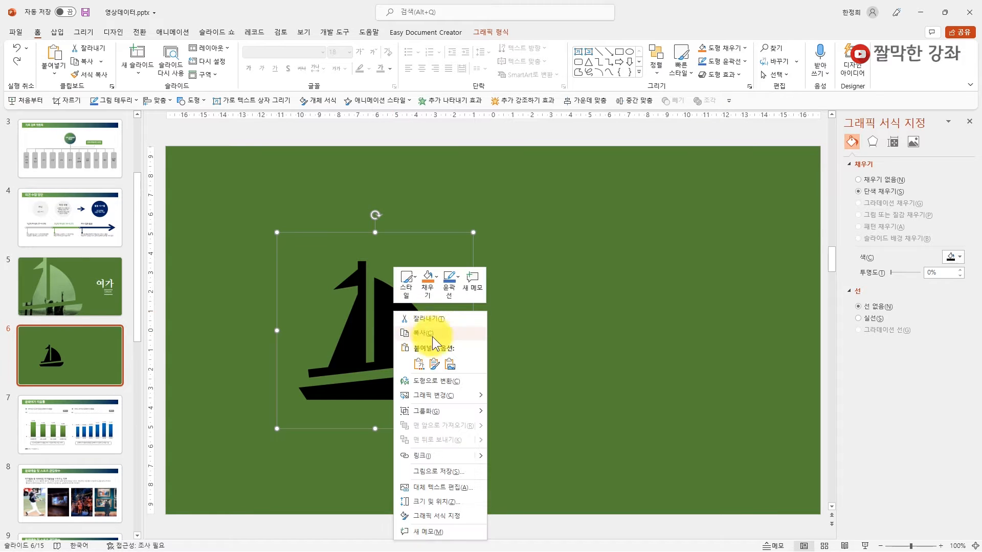
pyautogui.click(435, 384)
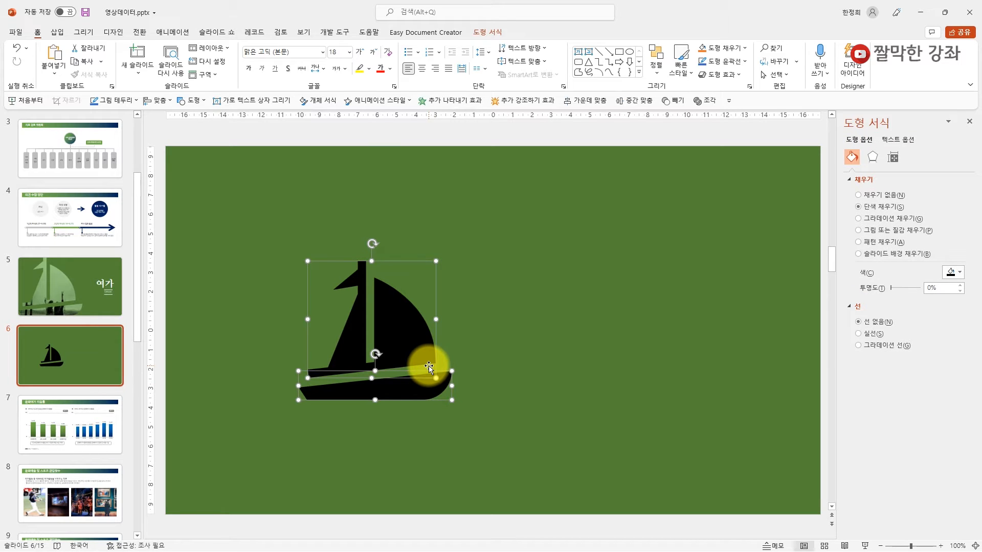
pyautogui.hotkey('ctrl', 'g')
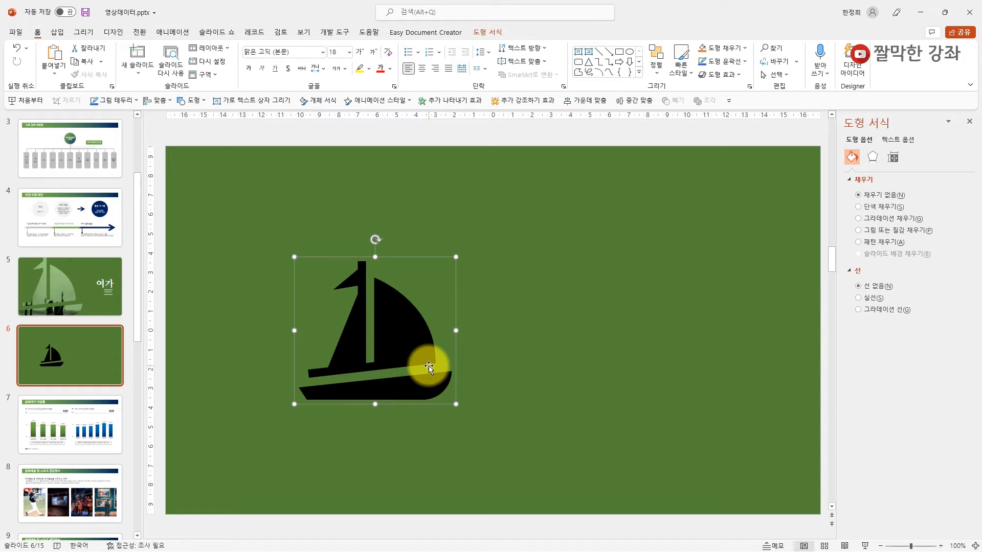
# Fill the grouped sailboat with the picture file 그림3.png
pyautogui.click(858, 230)
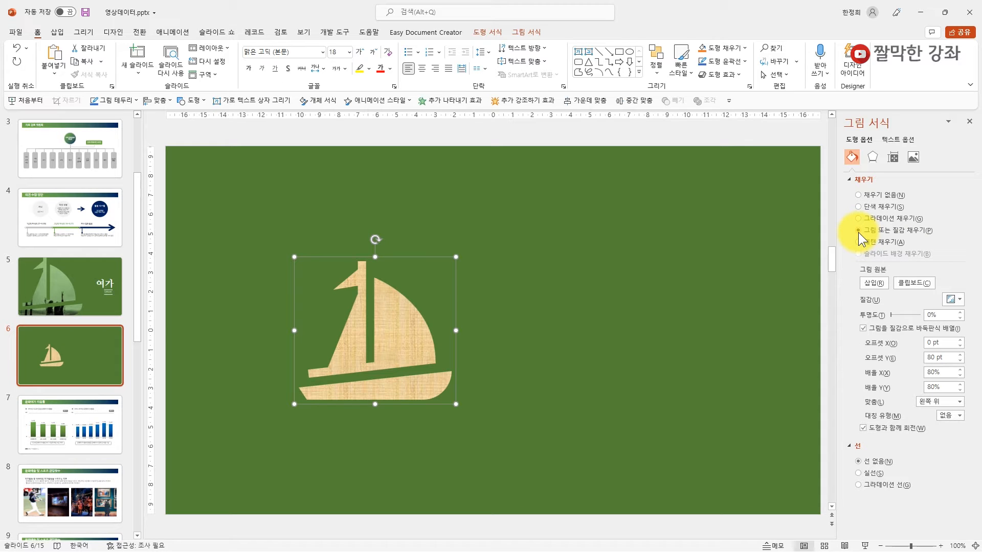
pyautogui.click(873, 284)
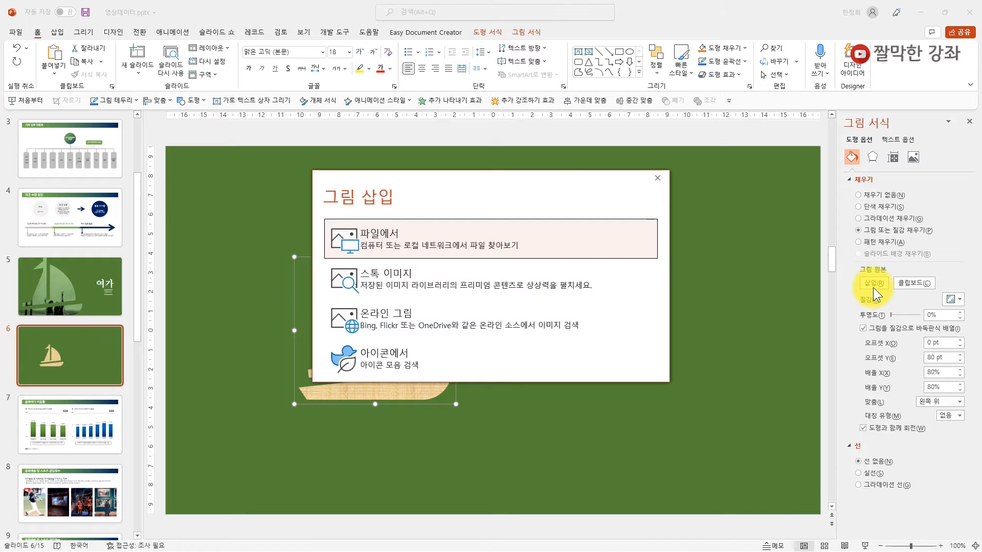
pyautogui.click(372, 241)
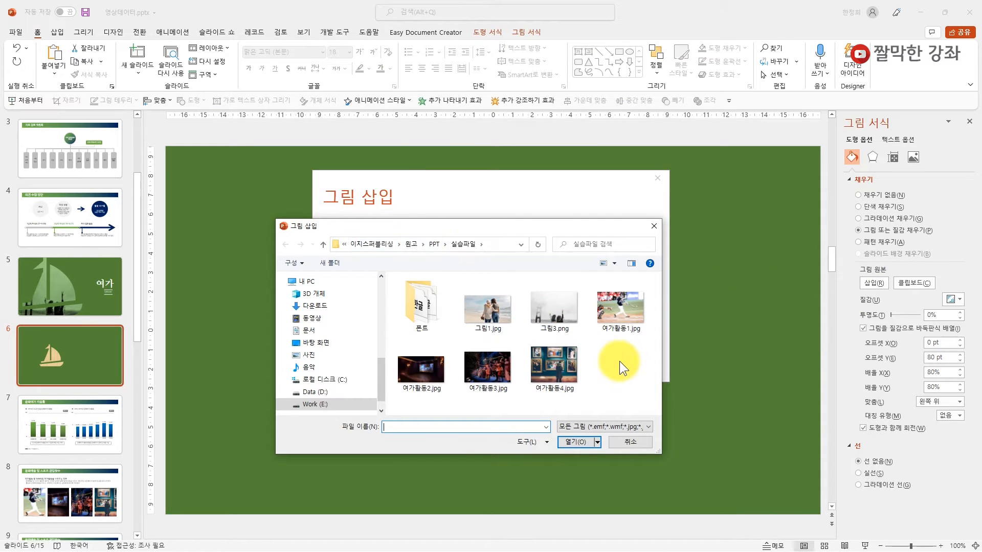
pyautogui.click(562, 308)
pyautogui.click(566, 442)
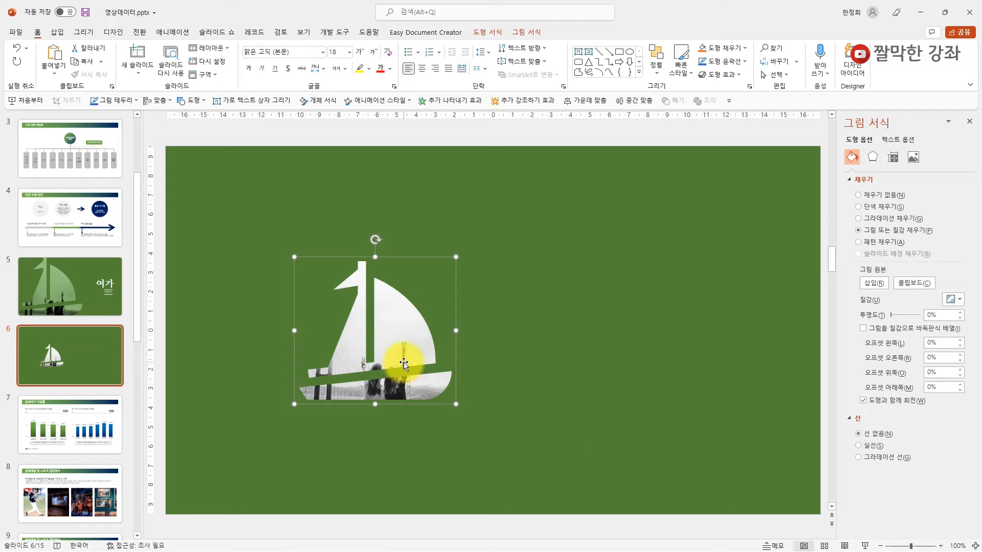
# Enlarge the sailboat to about 21 cm wide, nearly full slide height, and align it with the slide's left edge
pyautogui.moveTo(412, 355); pyautogui.dragTo(284, 213)
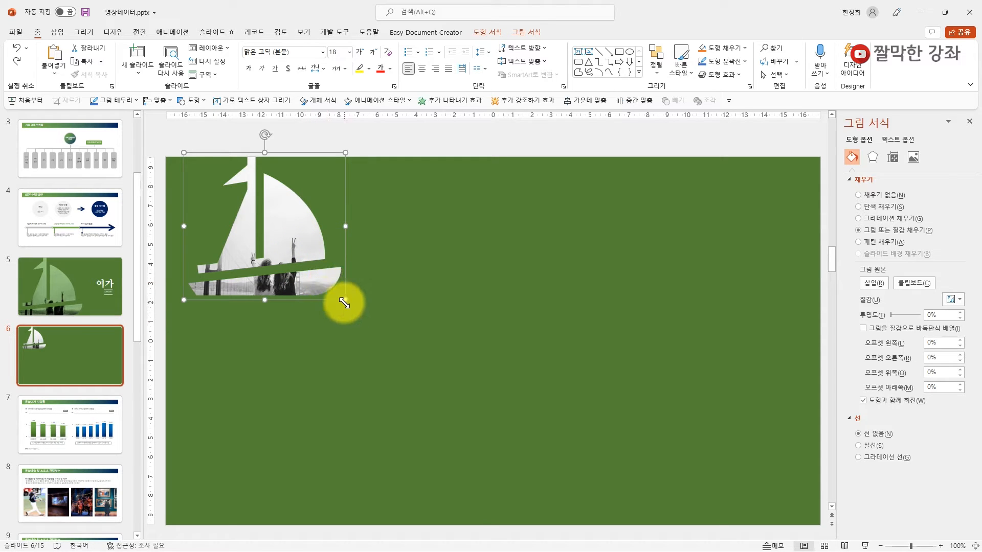
pyautogui.moveTo(344, 301); pyautogui.dragTo(527, 511)
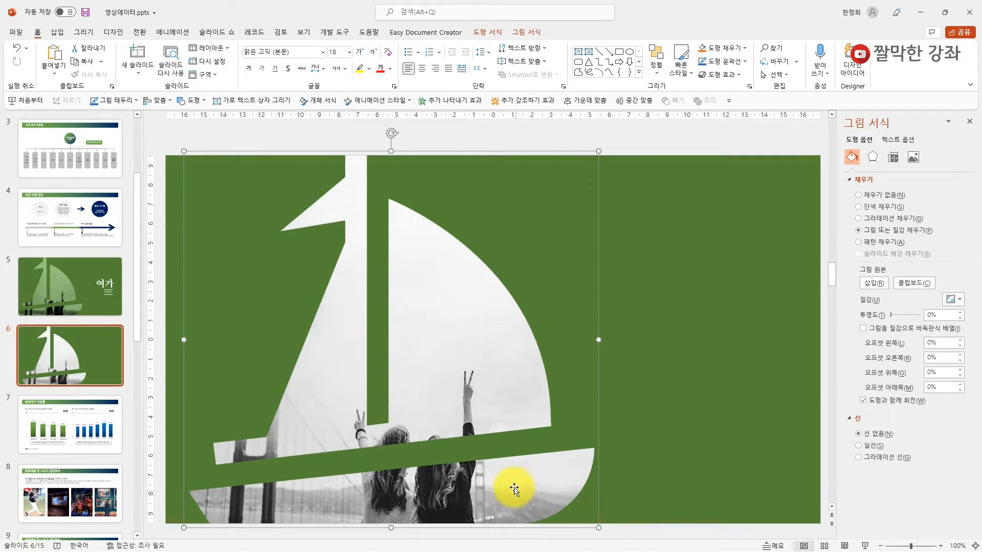
pyautogui.moveTo(493, 366); pyautogui.dragTo(466, 351)
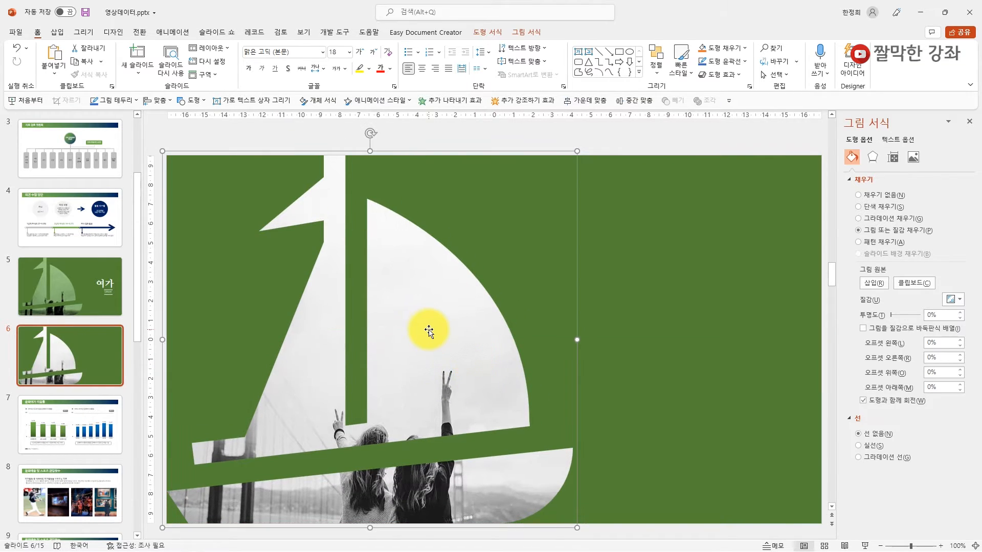
pyautogui.press('Escape')
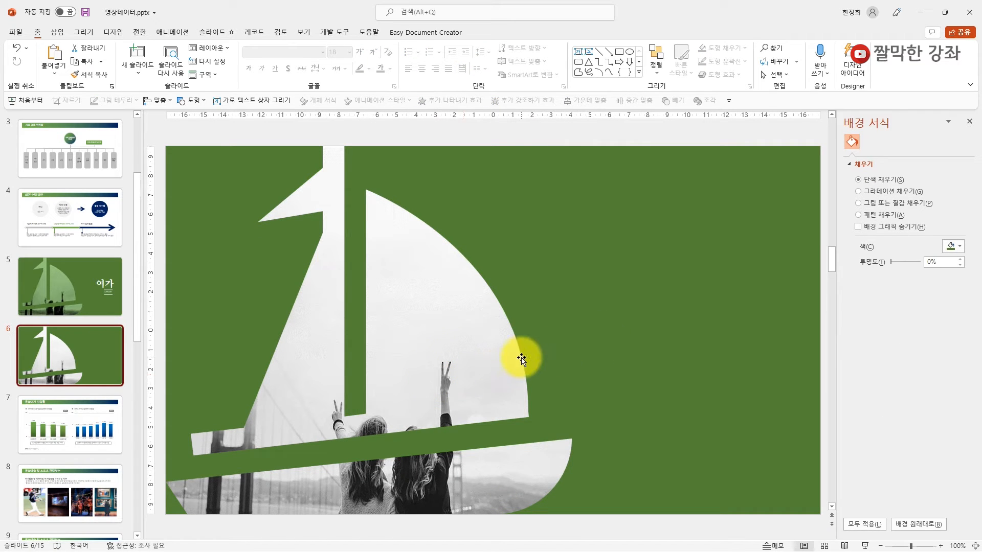
# Recolor the sailboat picture with 녹색, 어두운 강조색 6 and apply the -20% brightness, +20% contrast correction
pyautogui.click(380, 259)
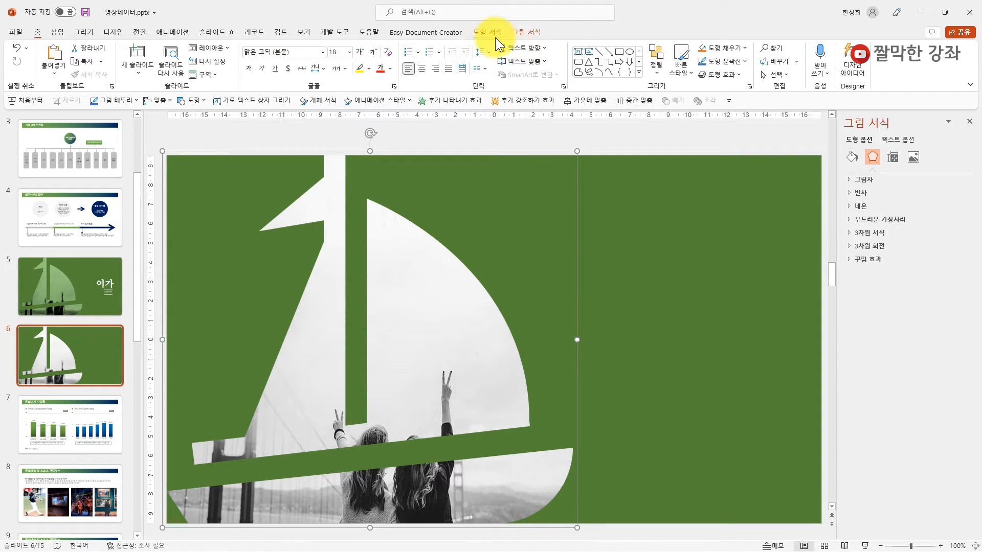
pyautogui.click(529, 33)
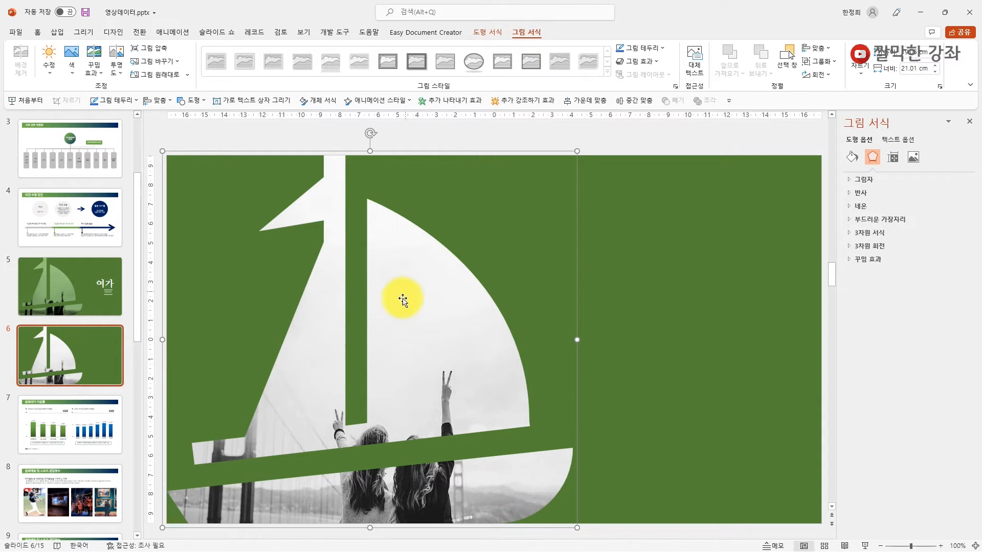
pyautogui.click(67, 72)
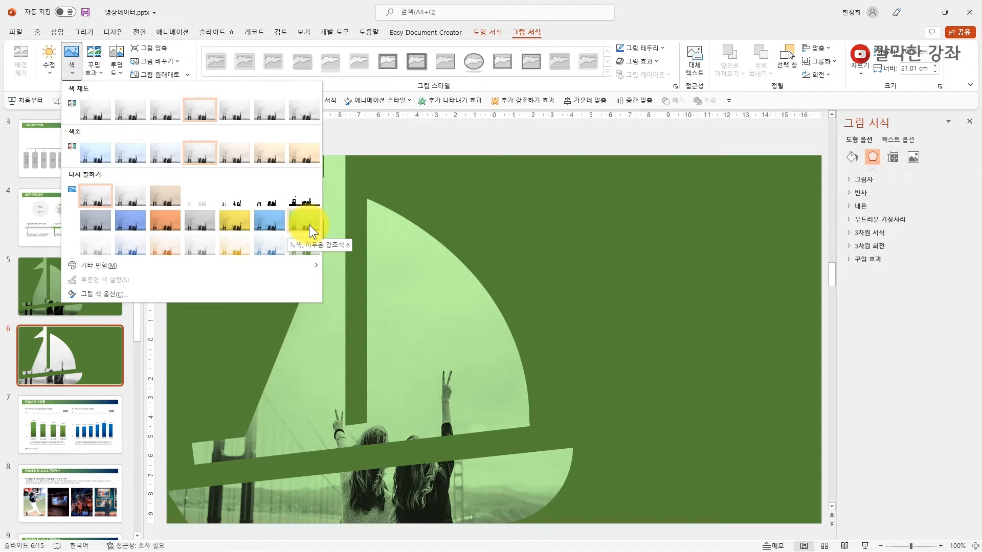
pyautogui.click(309, 225)
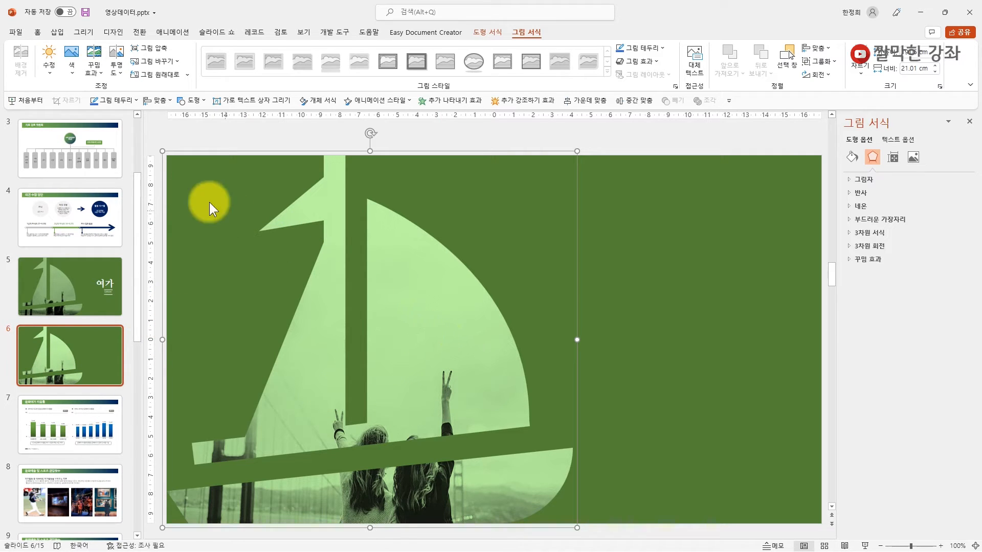
pyautogui.click(56, 74)
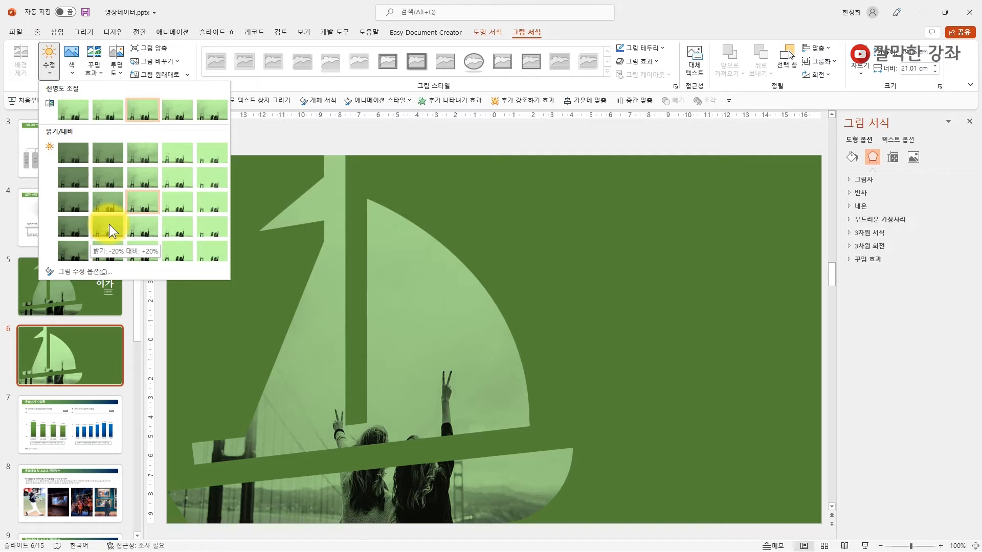
pyautogui.click(109, 224)
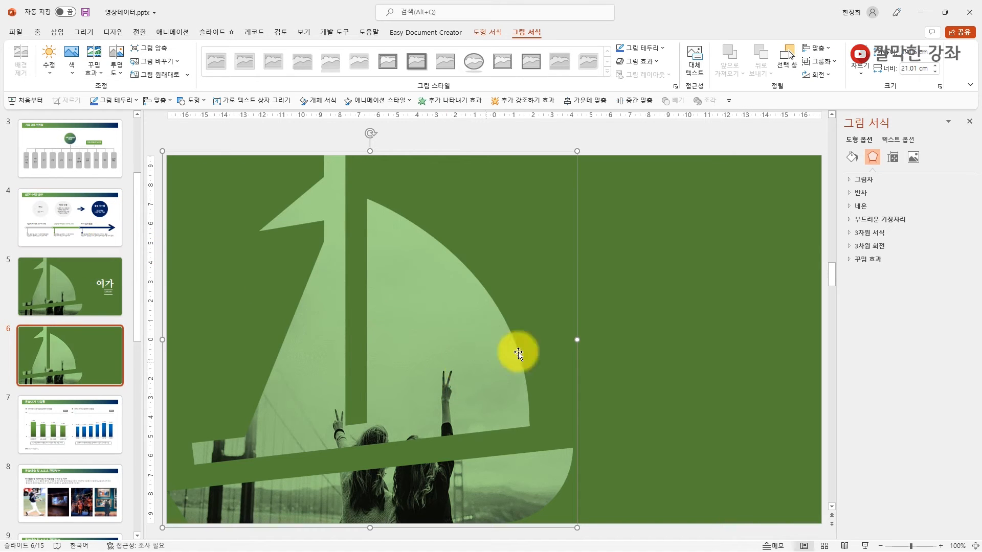
# Fine-tune the sailboat picture's corrections to 40% contrast and -32% brightness
pyautogui.click(912, 158)
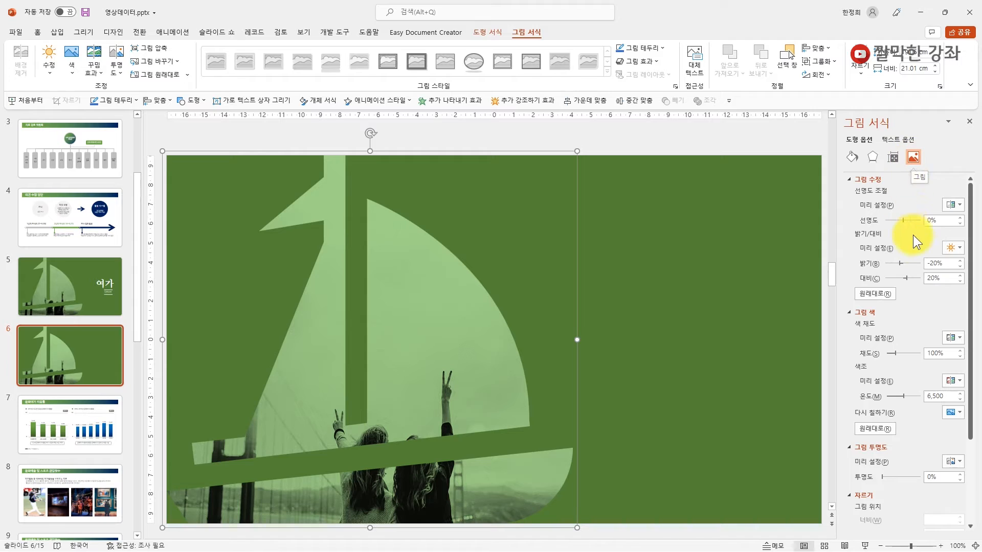
pyautogui.click(943, 279)
pyautogui.write('40')
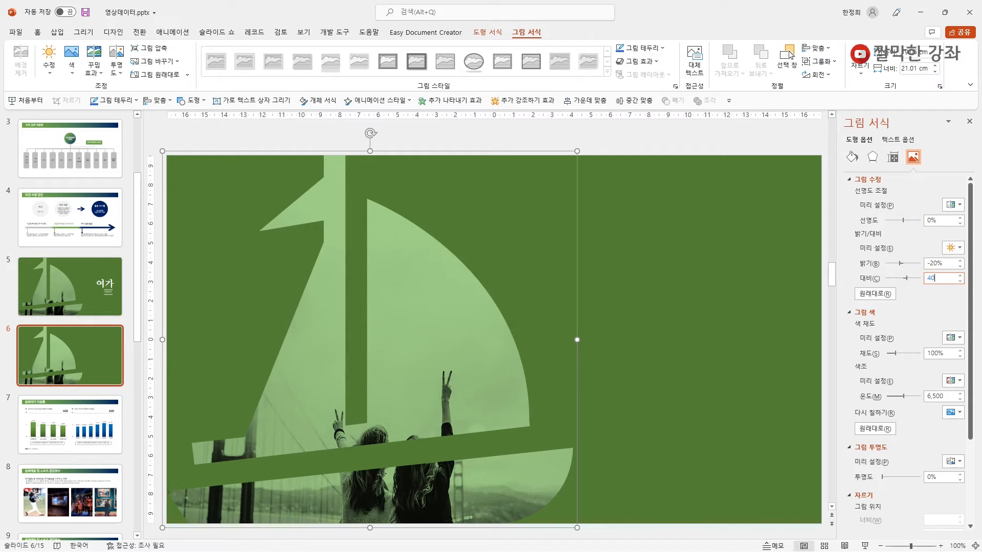
pyautogui.click(950, 278)
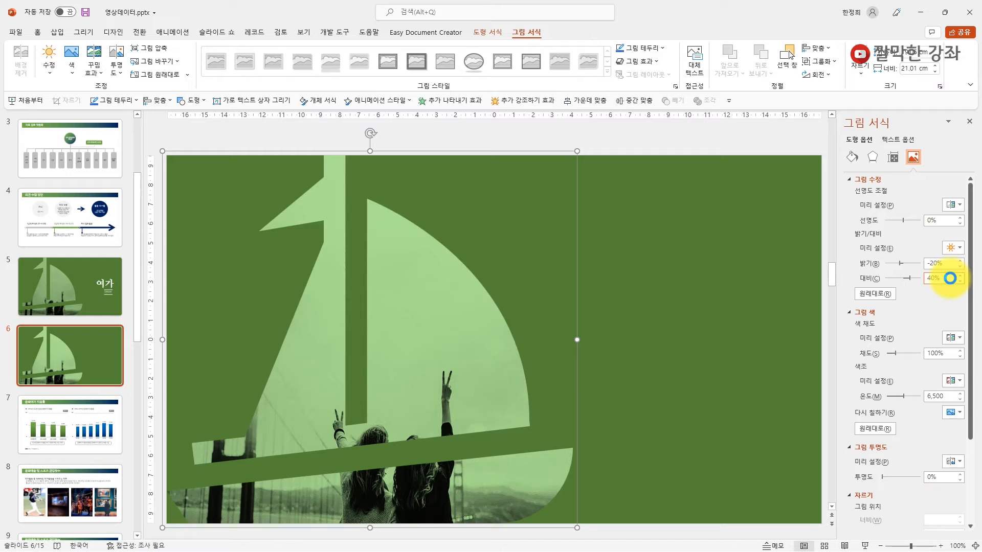
pyautogui.click(901, 263)
pyautogui.moveTo(901, 263); pyautogui.dragTo(897, 265)
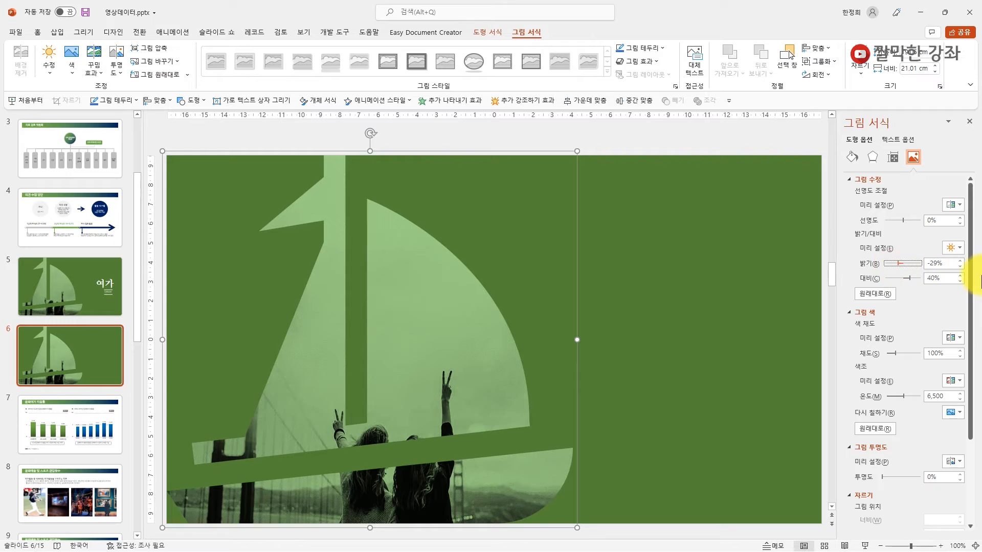
pyautogui.moveTo(898, 264); pyautogui.dragTo(897, 264)
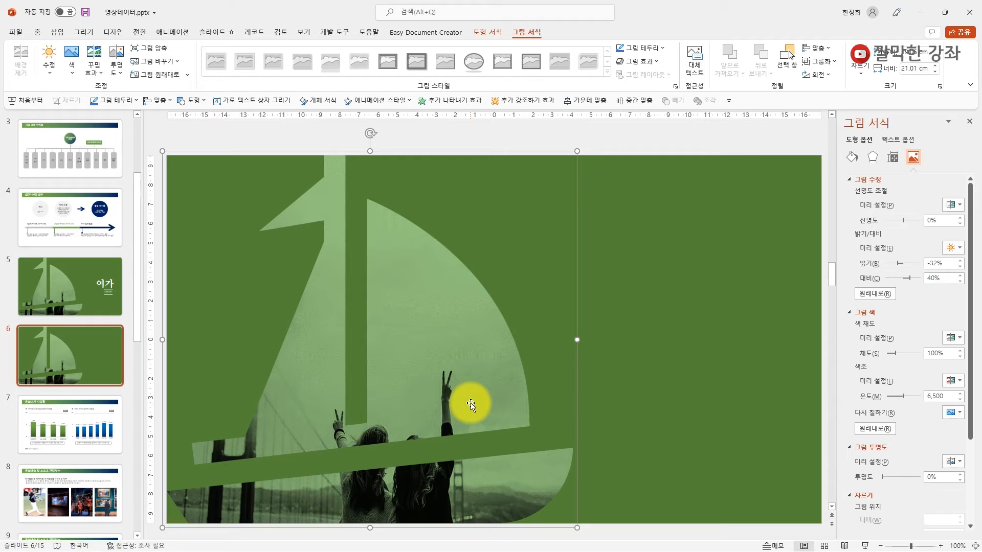
# Tile the sailboat's picture fill as texture and set its X and Y scale to 90%
pyautogui.click(851, 157)
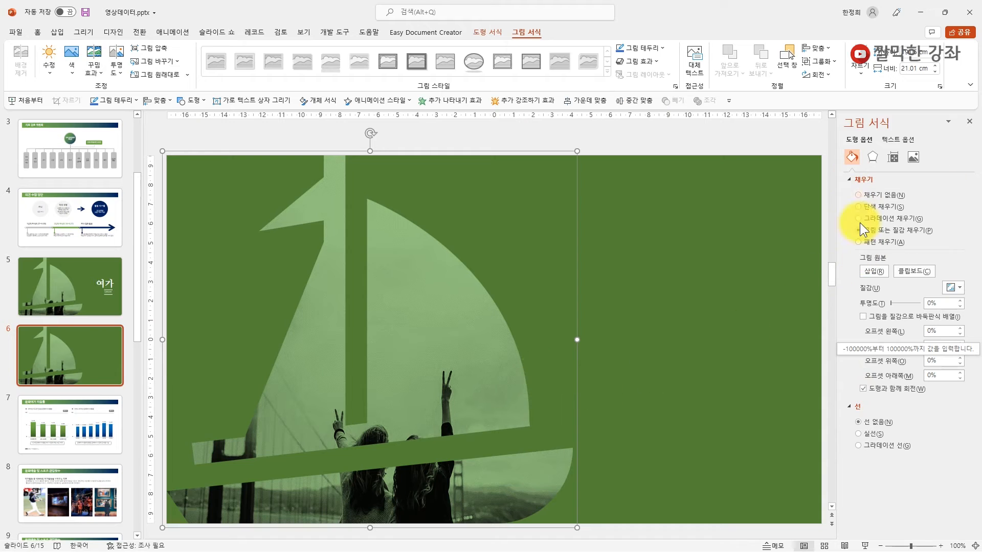
pyautogui.click(863, 317)
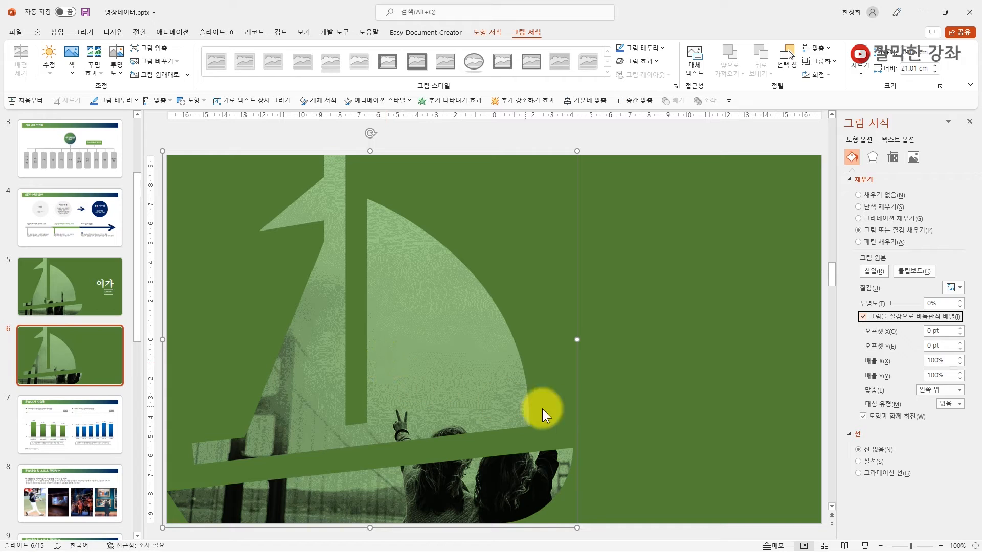
pyautogui.click(937, 362)
pyautogui.write('0')
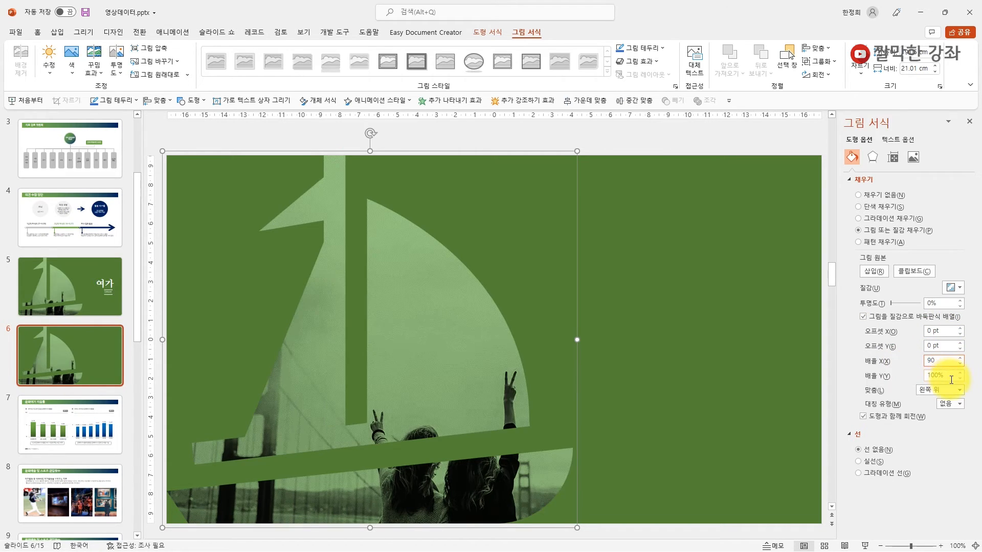
pyautogui.click(946, 376)
pyautogui.write('90')
pyautogui.press('Return')
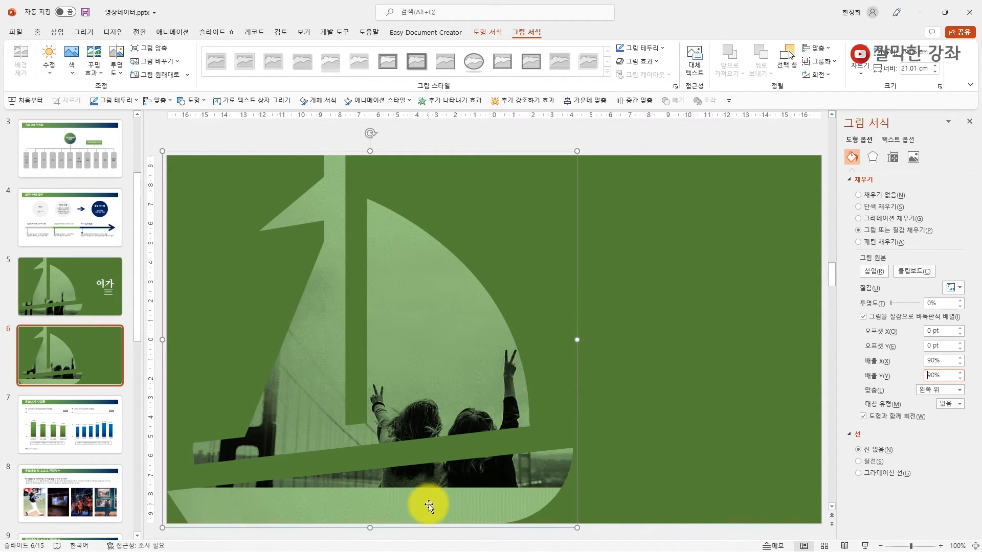
# Shift the sailboat's tiled picture fill vertically with a Y offset of 50 pt
pyautogui.doubleClick(931, 345)
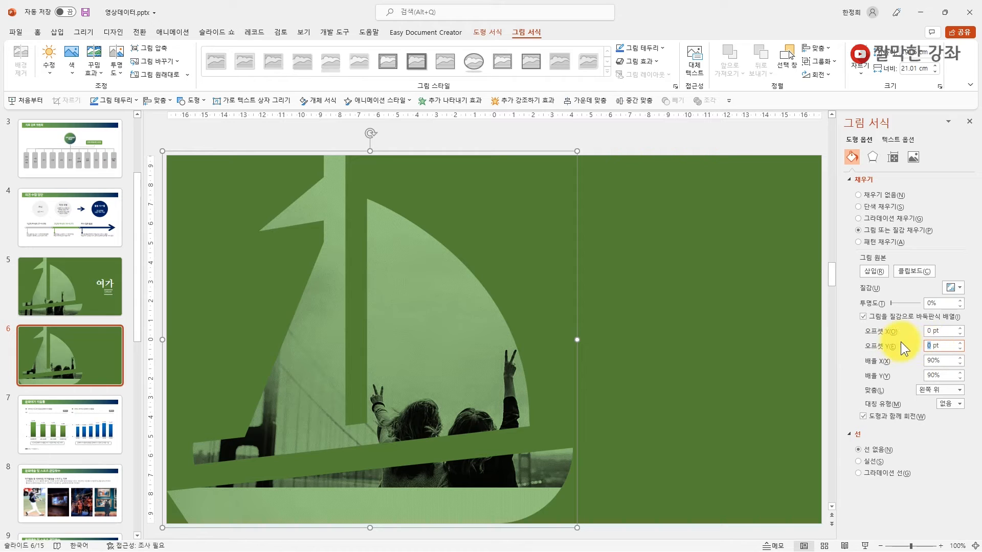
pyautogui.write('50')
pyautogui.press('Return')
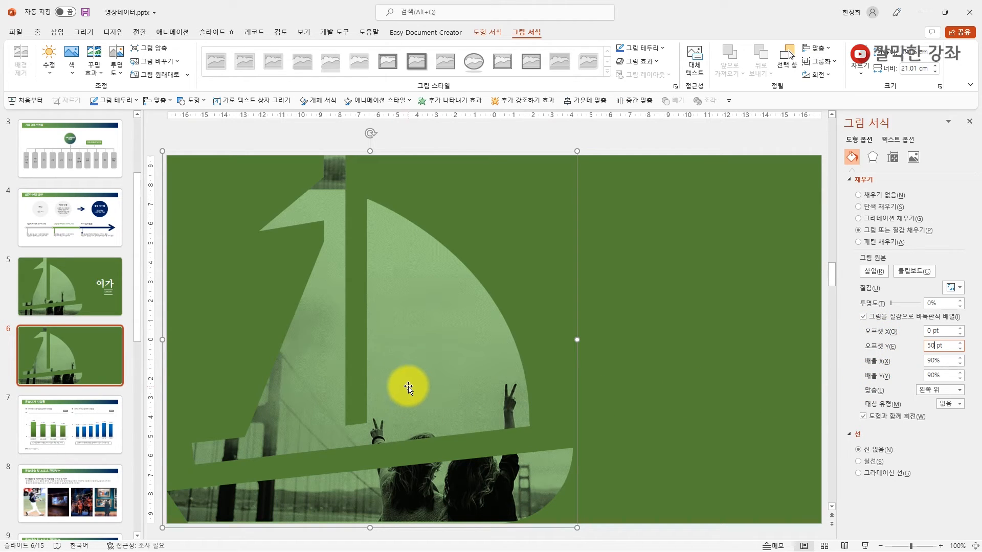
# Turn off texture tiling for the sailboat's picture fill and compare the result with the finished design on slide 5
pyautogui.click(864, 317)
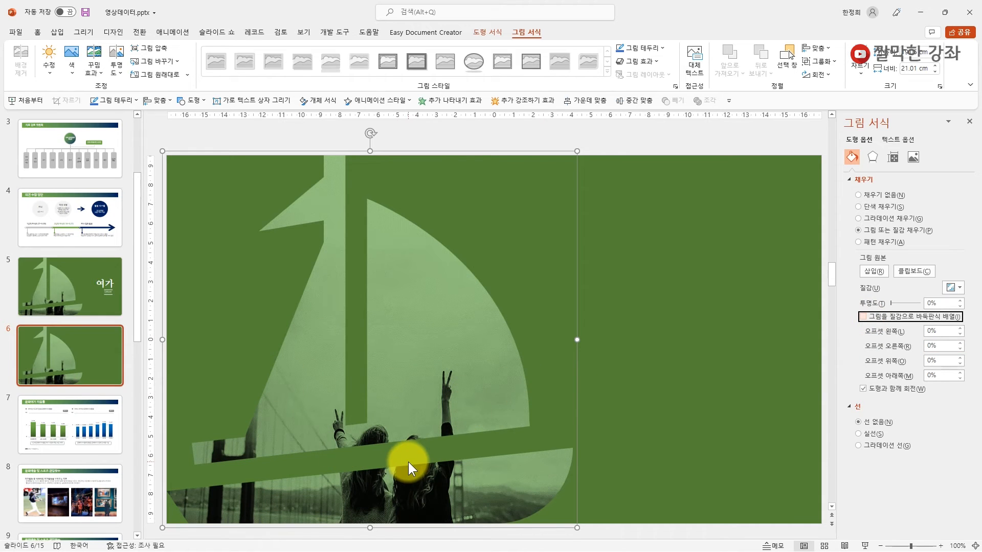
pyautogui.click(654, 397)
pyautogui.click(80, 305)
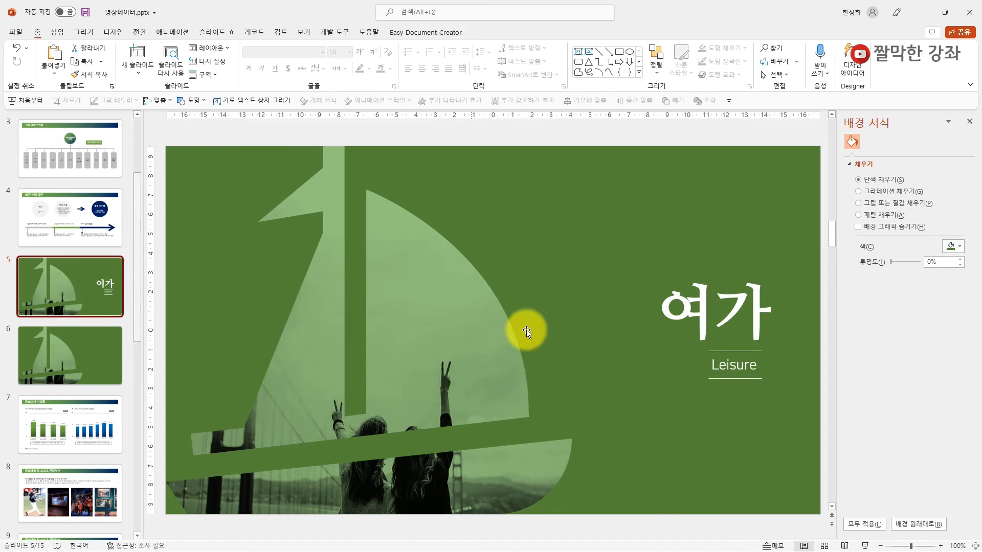
# Add a horizontal text box reading 여가 in the empty green area beside the sailboat on slide 6
pyautogui.click(117, 380)
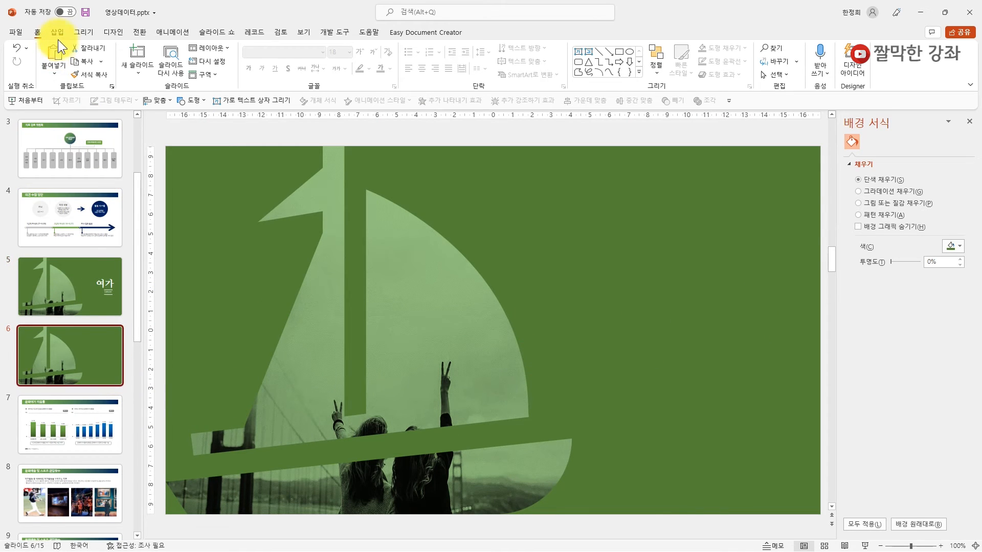
pyautogui.click(57, 32)
pyautogui.click(548, 53)
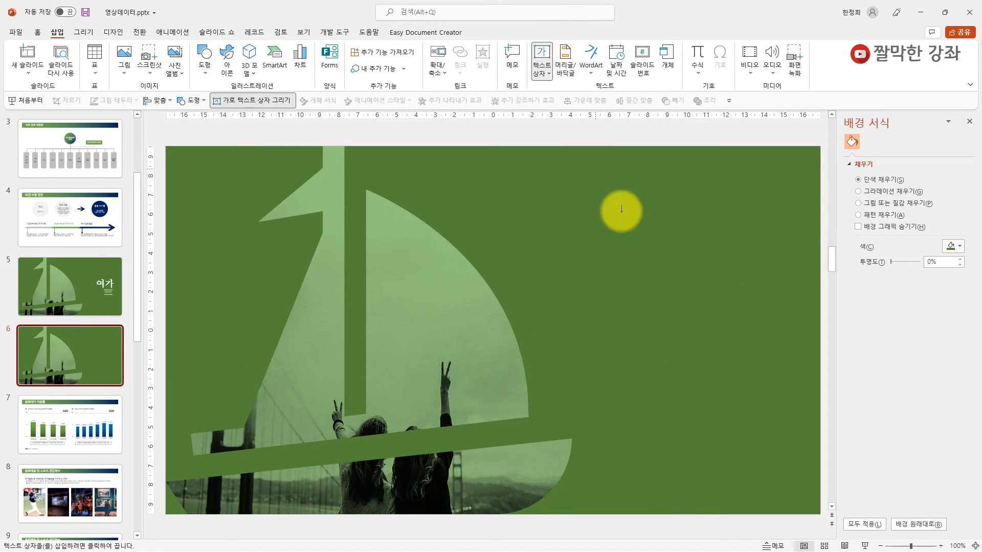
pyautogui.click(665, 251)
pyautogui.write('여가')
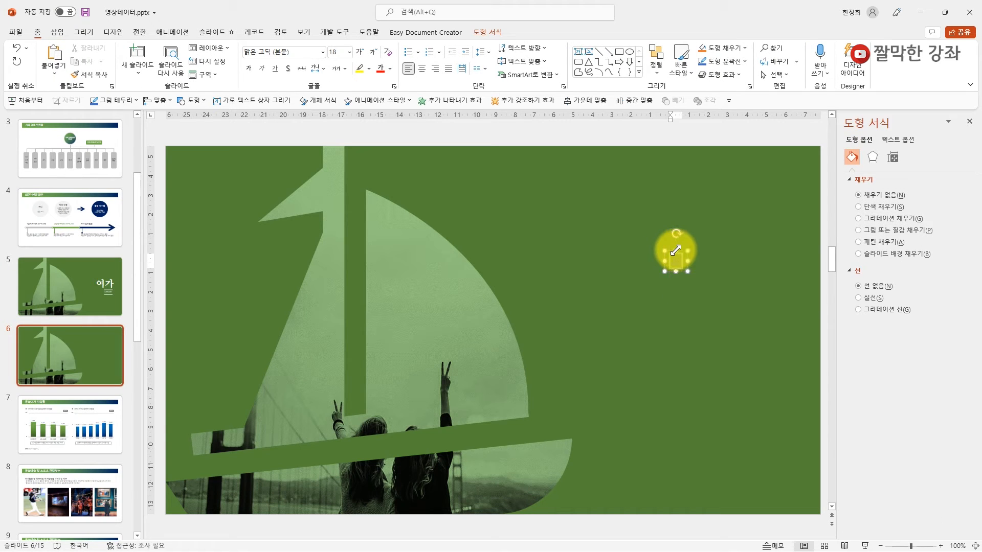
# Format the 여가 text at 80 pt in the 나눔명조 ExtraBold font
pyautogui.click(348, 52)
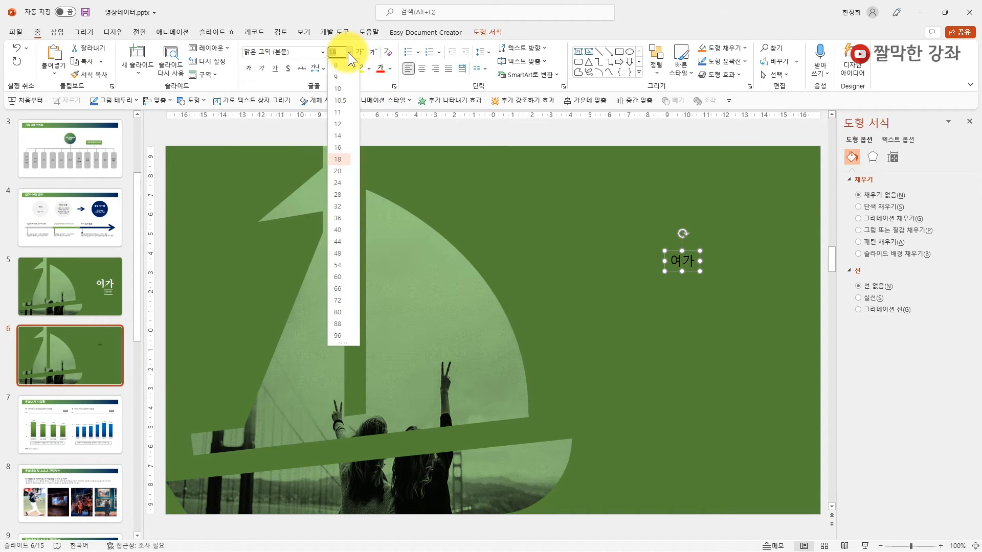
pyautogui.click(337, 312)
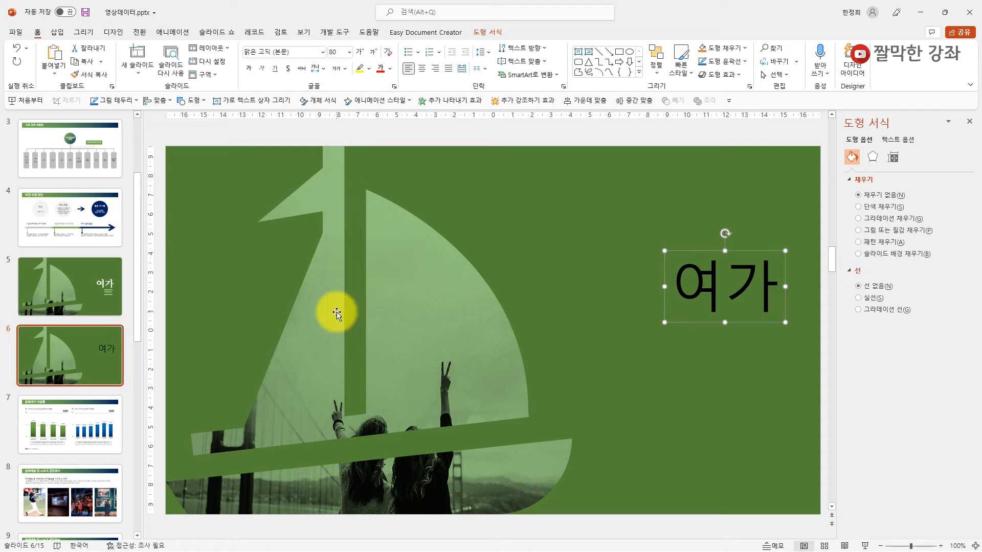
pyautogui.click(323, 51)
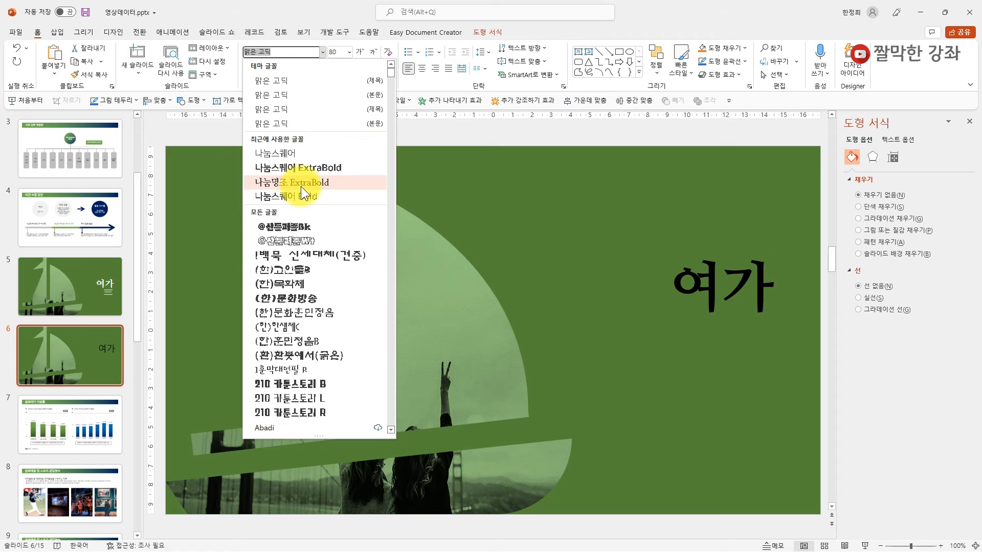